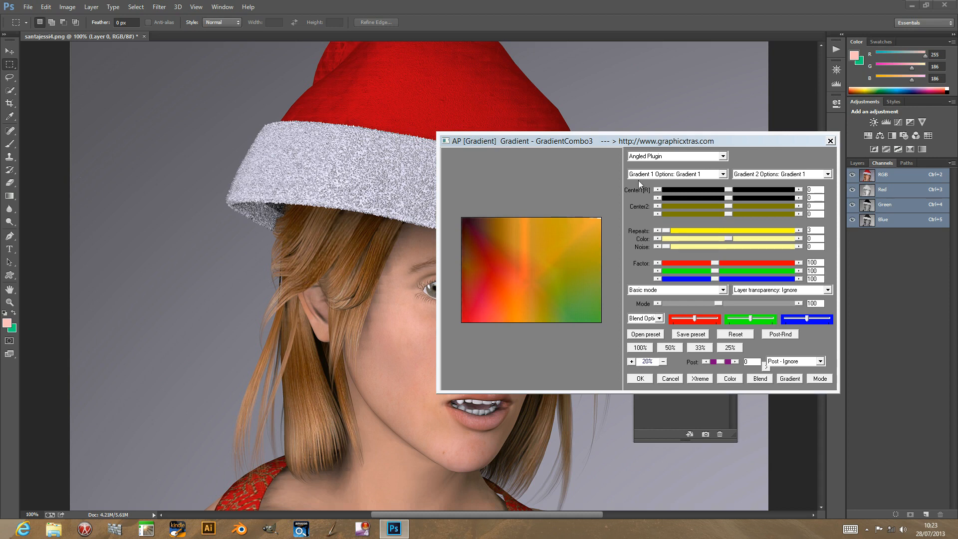
# Try the Elemental, Corner, Mixer, Streams and Wash plugin effects one after another in the gradient filter.
pyautogui.click(655, 158)
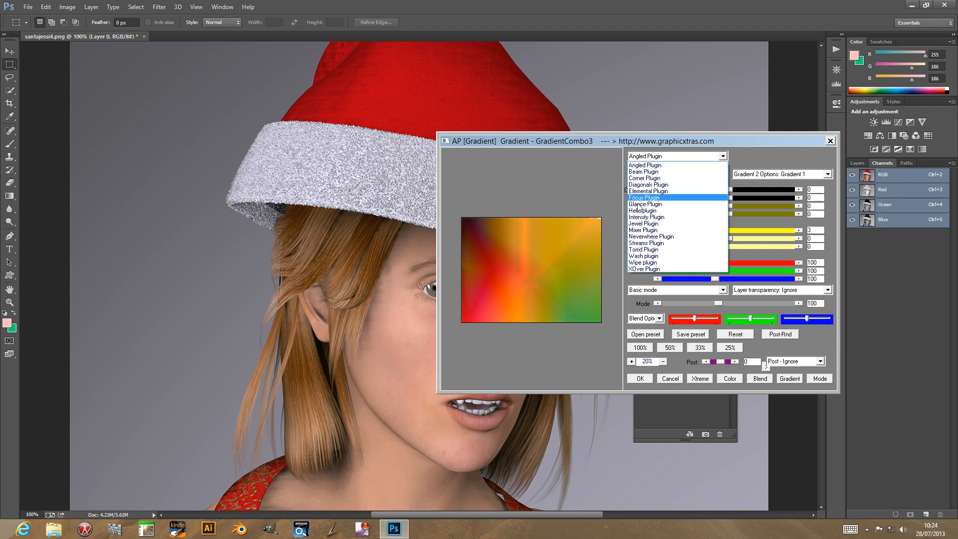
pyautogui.click(644, 192)
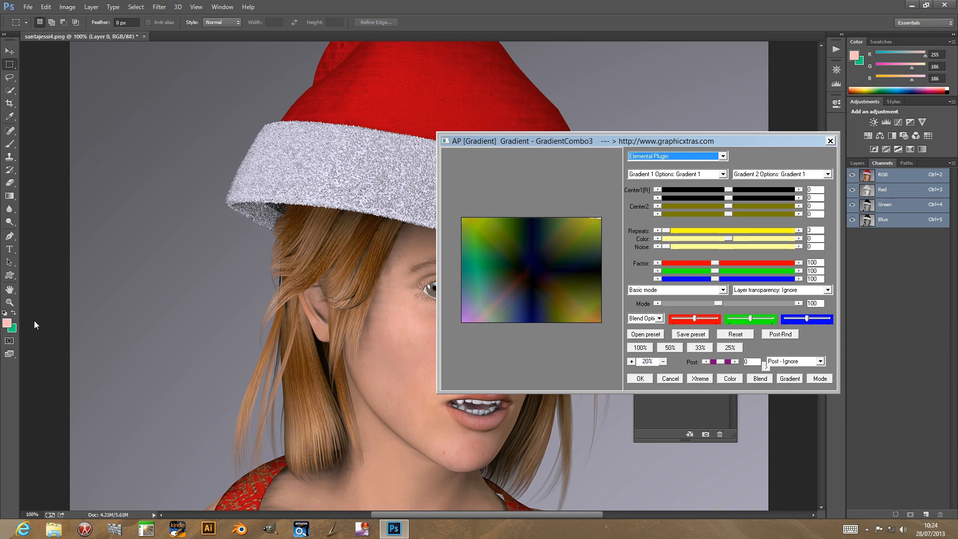
pyautogui.click(655, 156)
pyautogui.click(660, 179)
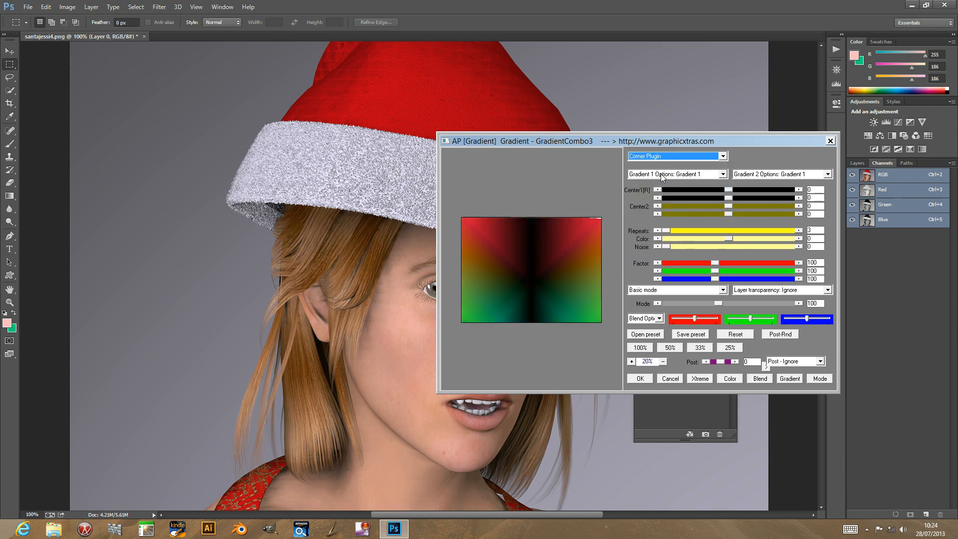
pyautogui.click(664, 157)
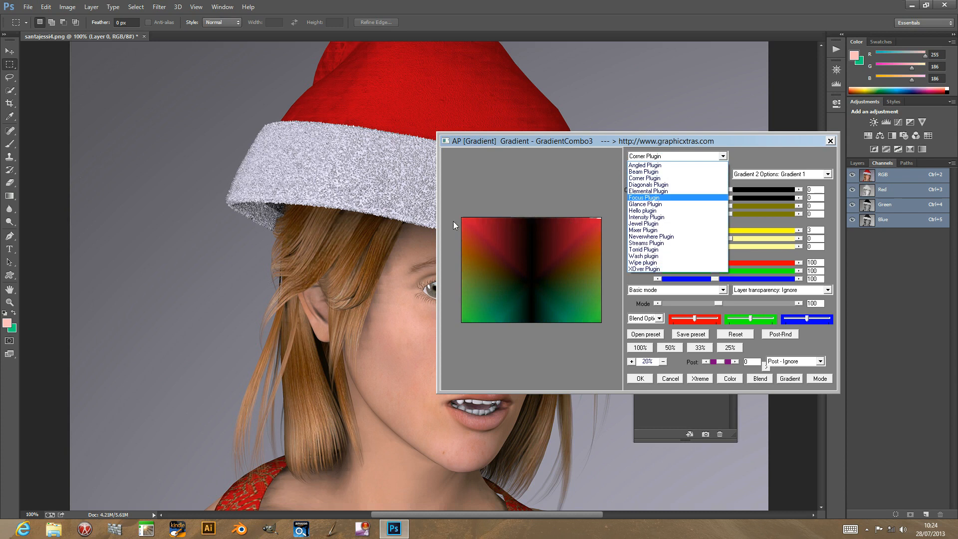
pyautogui.click(644, 230)
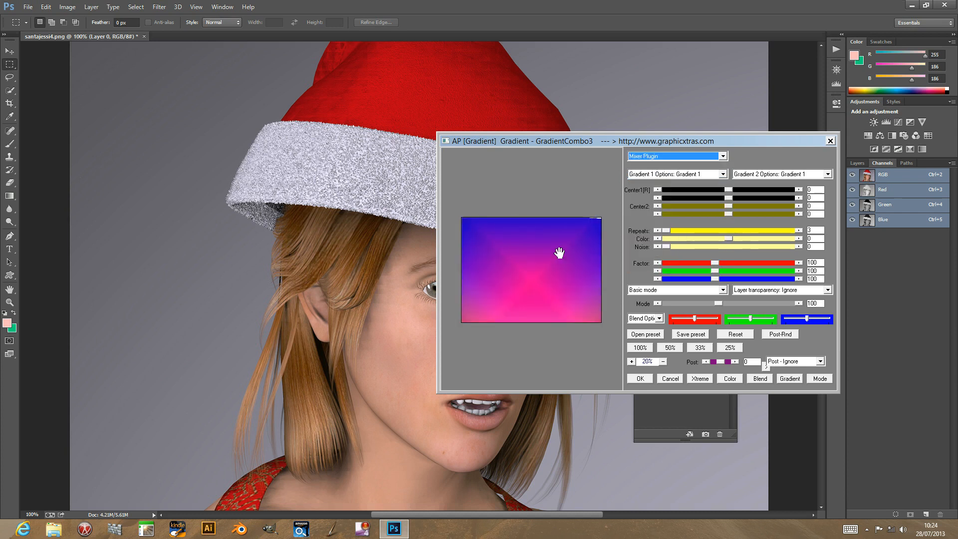
pyautogui.click(648, 159)
pyautogui.click(650, 243)
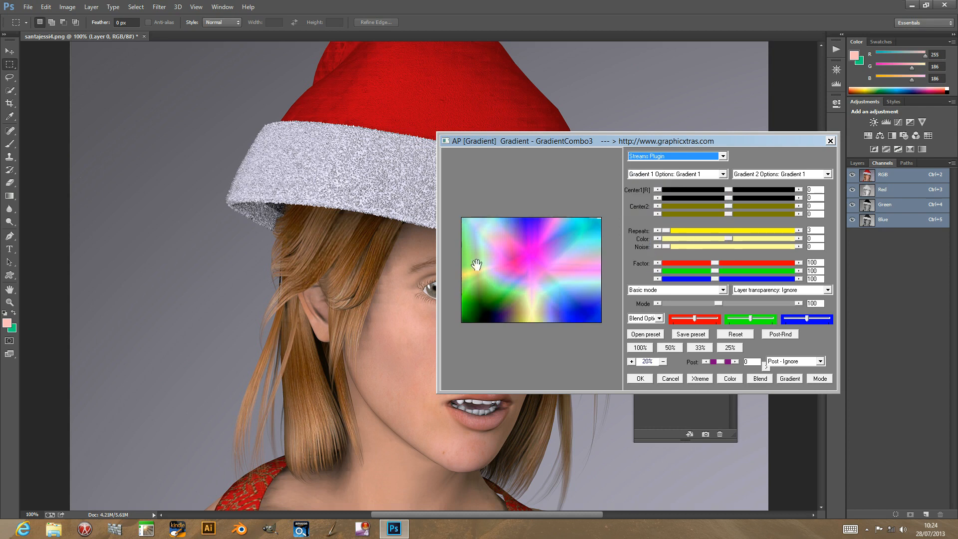
pyautogui.click(687, 155)
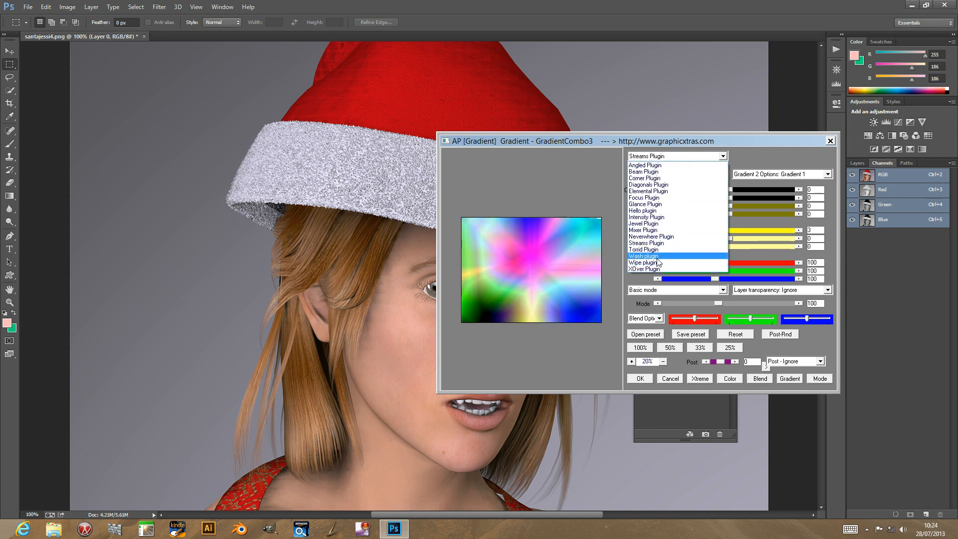
pyautogui.click(657, 256)
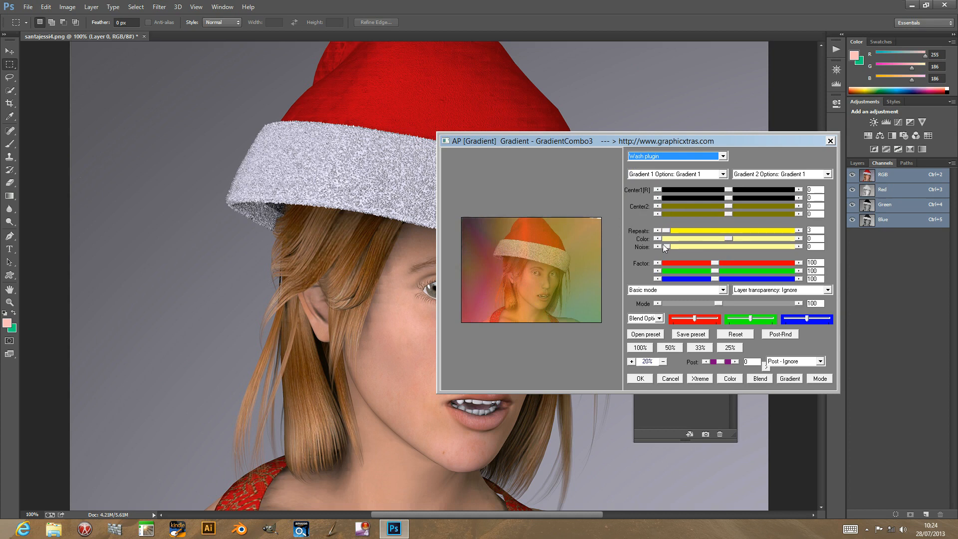
# Set the first gradient to Gradient 19 and the second gradient to Gradient 7.
pyautogui.click(651, 173)
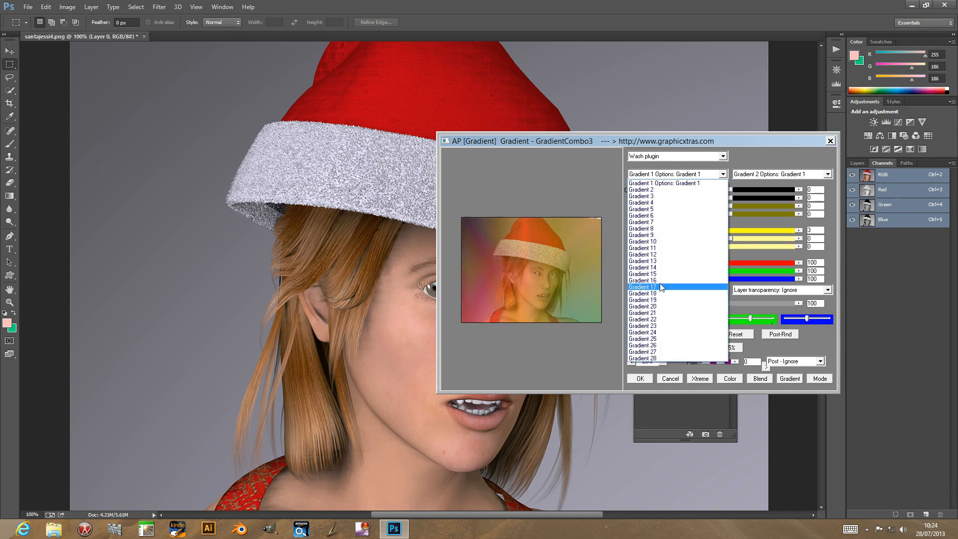
pyautogui.click(660, 294)
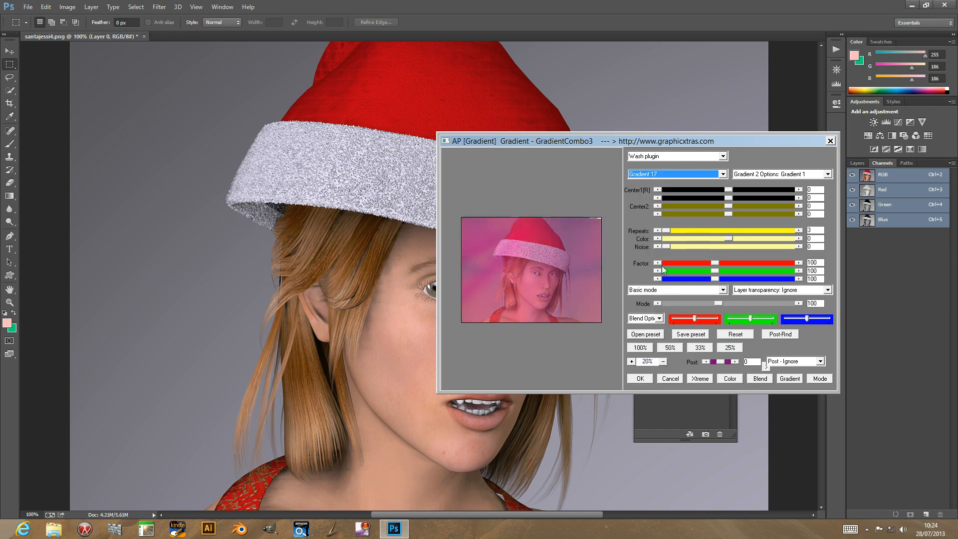
pyautogui.press('Down')
pyautogui.click(778, 174)
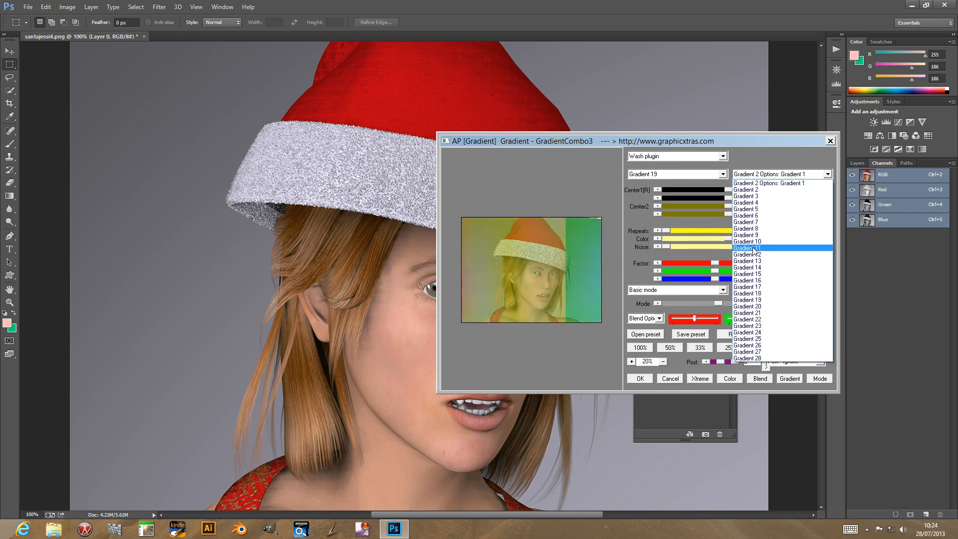
pyautogui.click(753, 247)
pyautogui.press('Up')
pyautogui.press('Up')
pyautogui.press('Up')
pyautogui.press('Up')
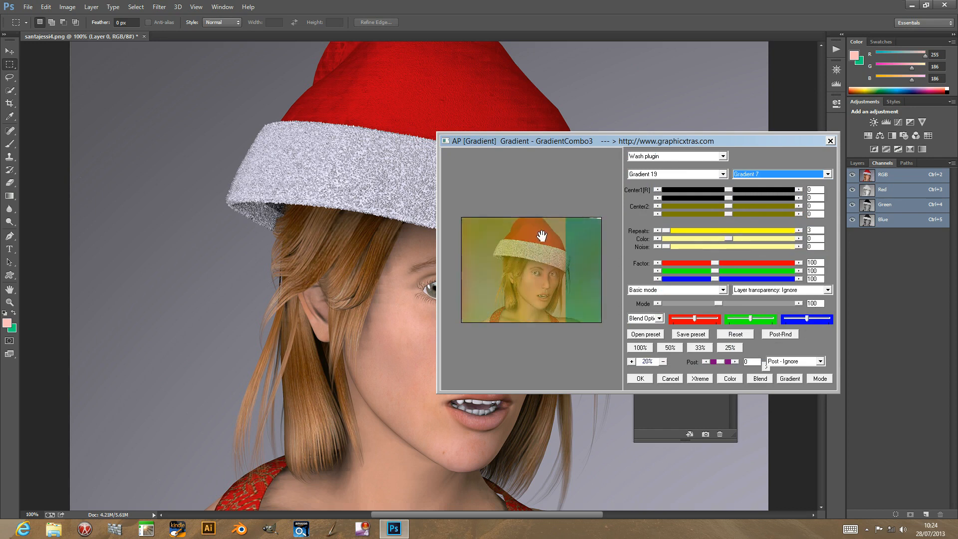
# Try the Angled and Diagonals plugin effects on the gradient pair, and reset all filter settings.
pyautogui.click(651, 160)
pyautogui.click(653, 164)
pyautogui.click(655, 159)
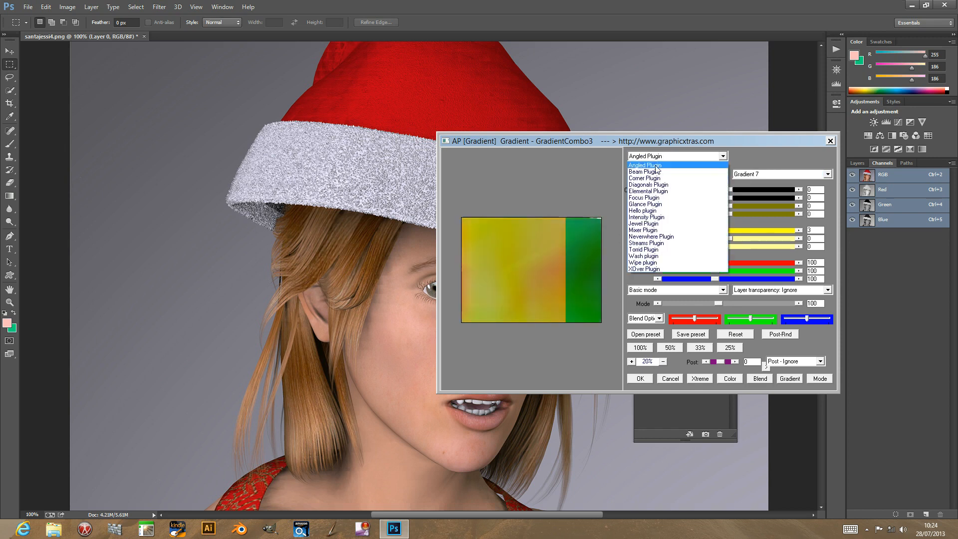
pyautogui.click(657, 184)
pyautogui.click(737, 335)
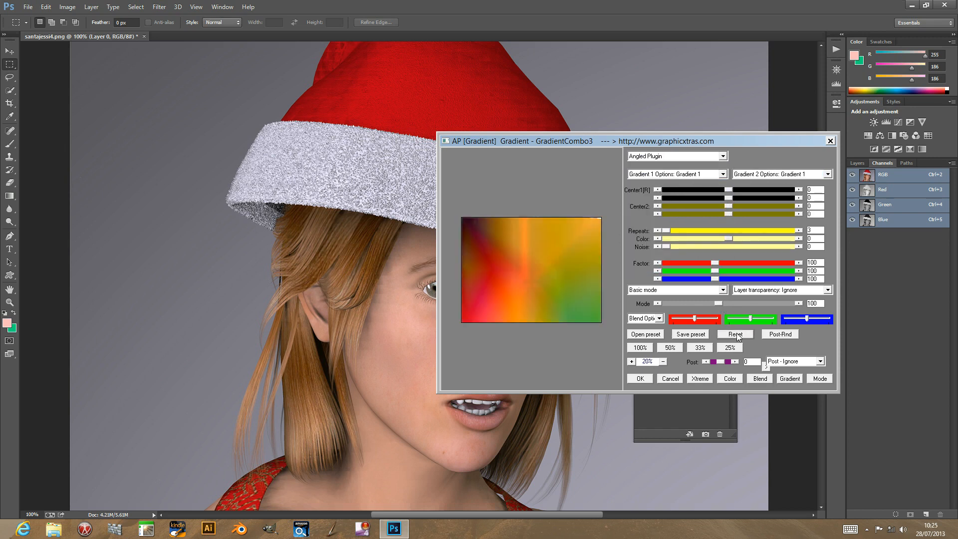
# Reposition the first gradient center to 195, 325 and set the second center's first value to -1116.
pyautogui.click(471, 231)
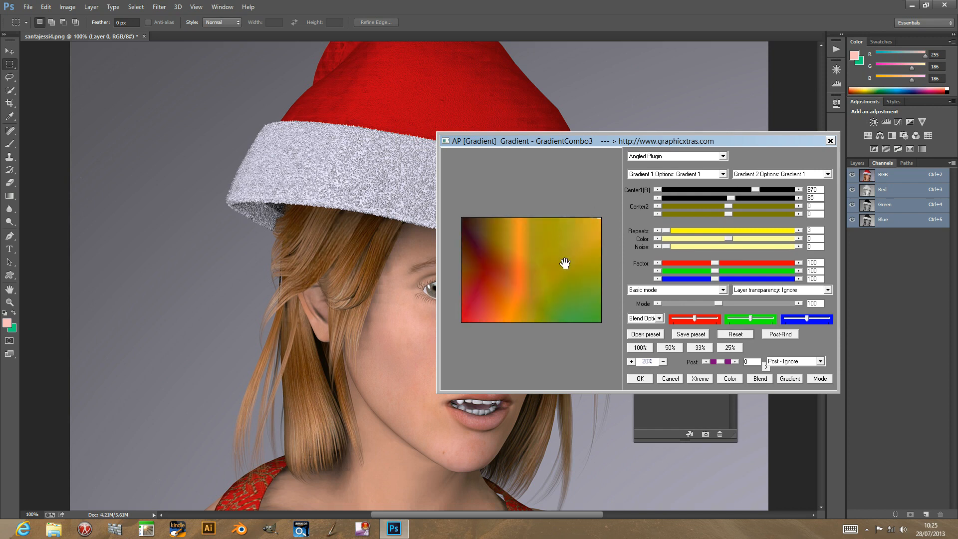
pyautogui.click(568, 302)
pyautogui.click(508, 299)
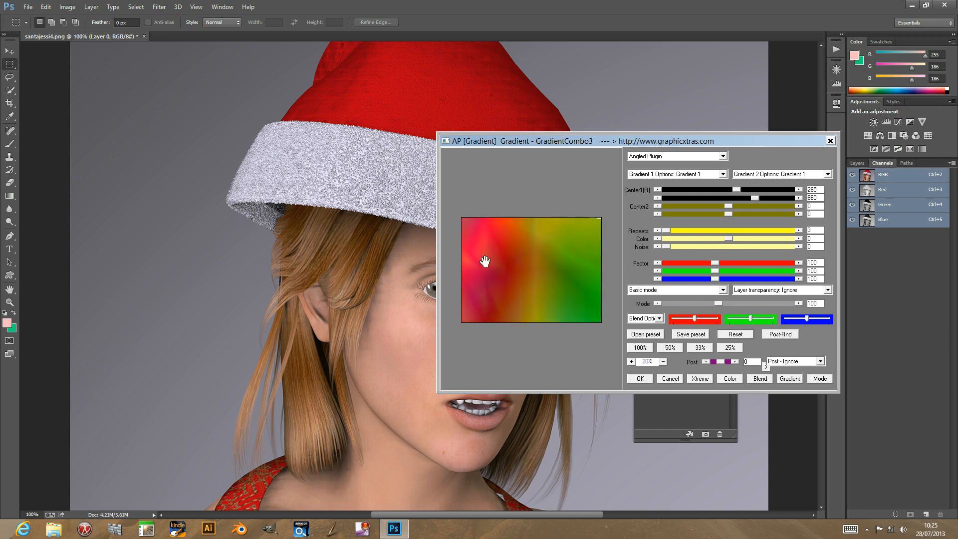
pyautogui.click(481, 250)
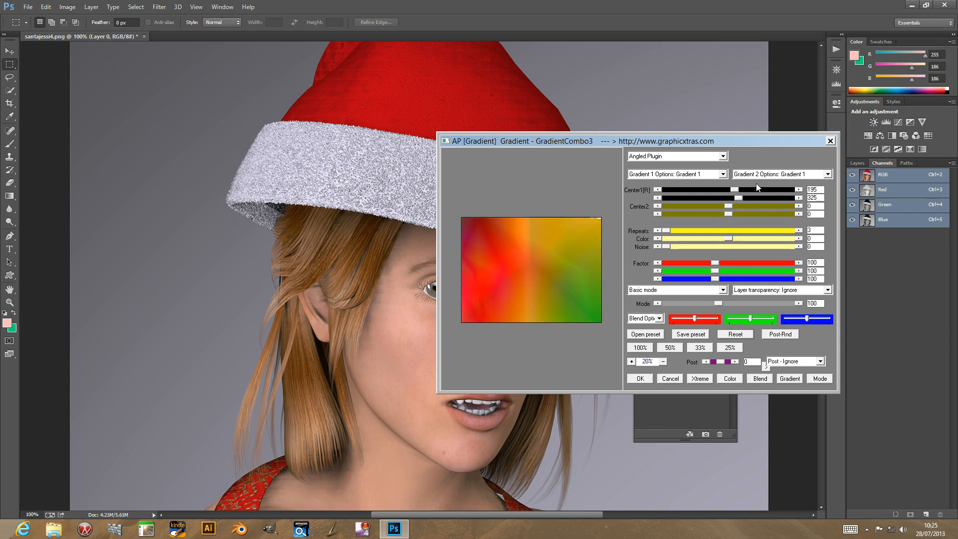
pyautogui.moveTo(730, 205); pyautogui.dragTo(693, 207)
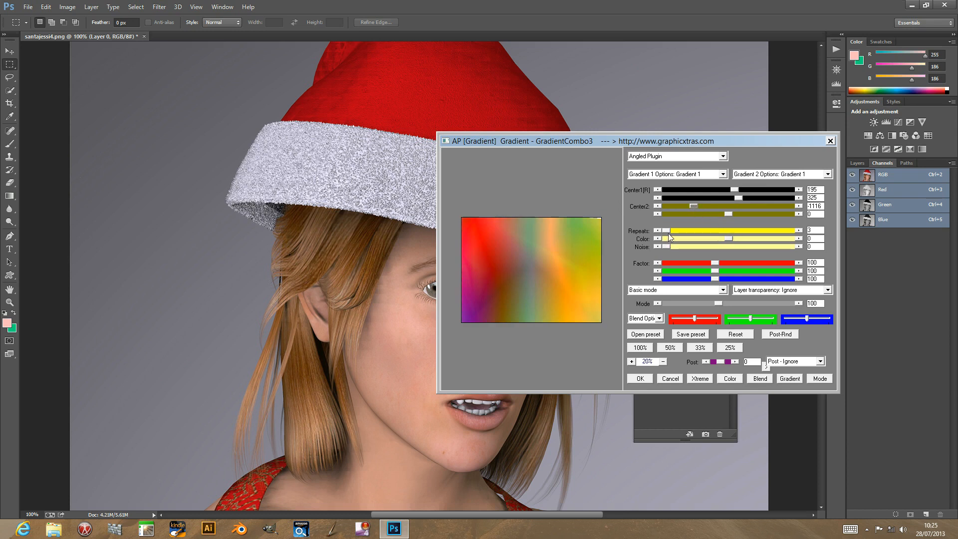
# Set the gradient's Repeats to 19 and its Color value to 124.
pyautogui.moveTo(678, 232); pyautogui.dragTo(688, 228)
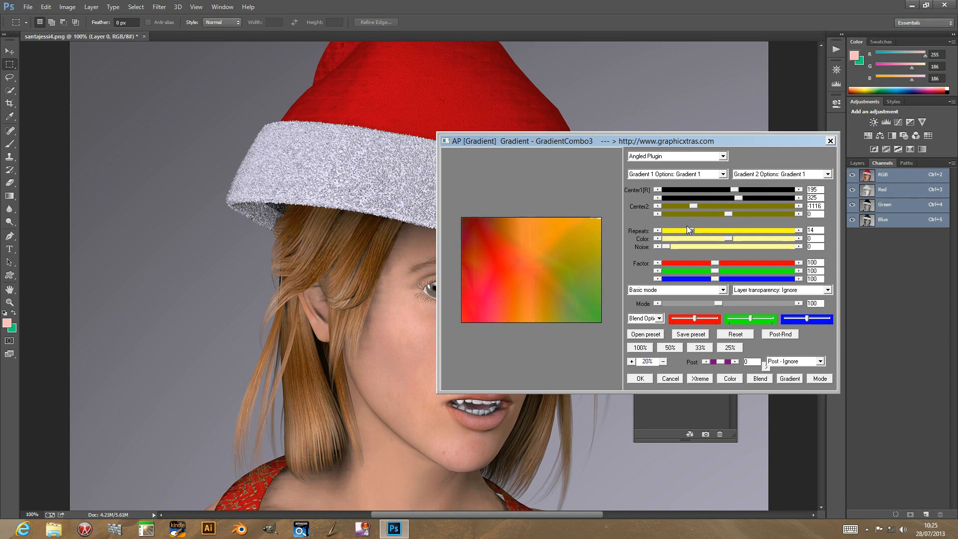
pyautogui.moveTo(702, 230); pyautogui.dragTo(703, 230)
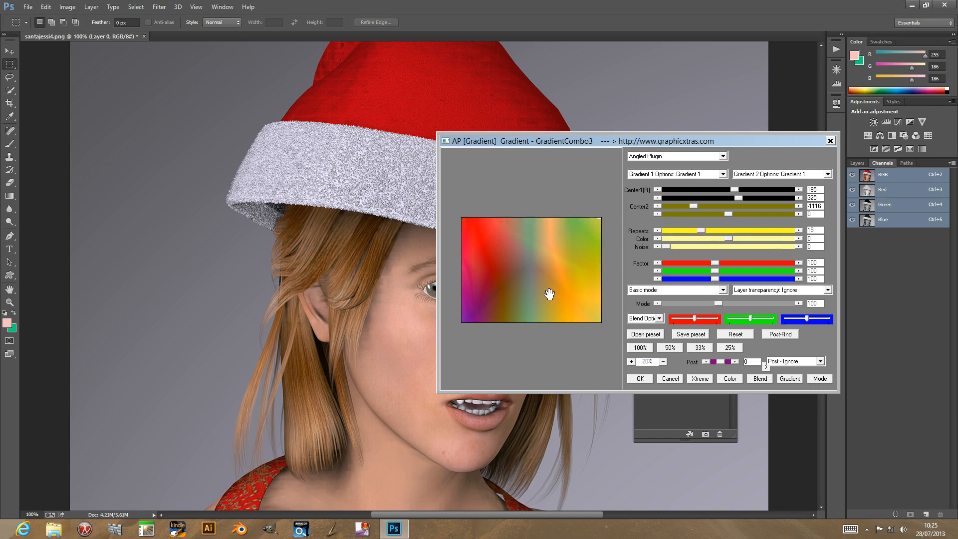
pyautogui.moveTo(743, 242); pyautogui.dragTo(694, 240)
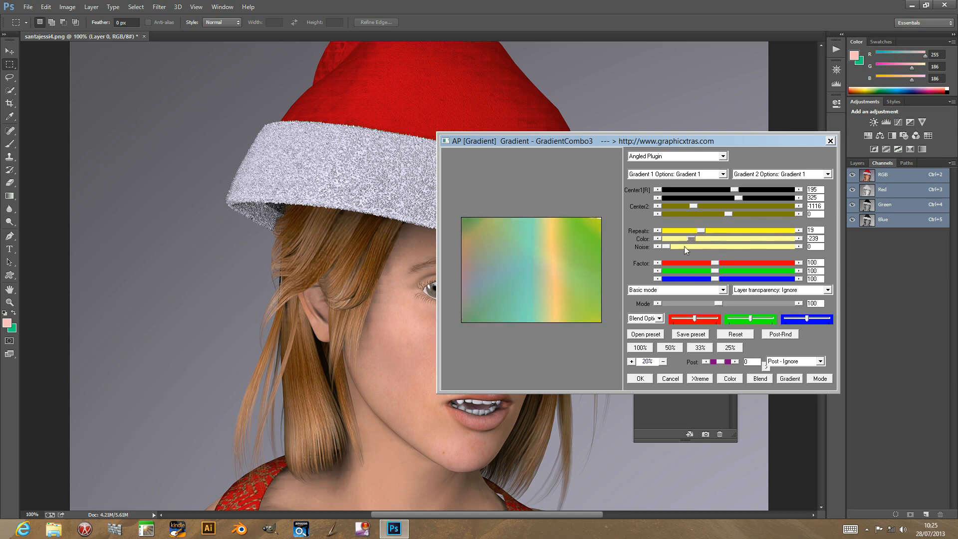
pyautogui.moveTo(694, 241); pyautogui.dragTo(749, 238)
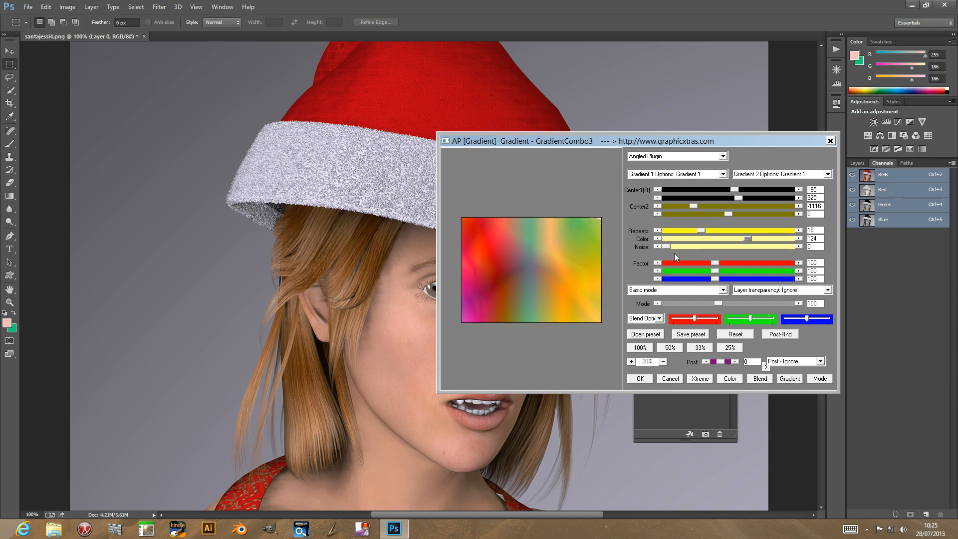
# Raise the Noise value to 98, and reset all filter settings to their defaults.
pyautogui.moveTo(667, 246)
pyautogui.mouseDown()
pyautogui.moveTo(711, 245)
pyautogui.moveTo(686, 247)
pyautogui.mouseUp()
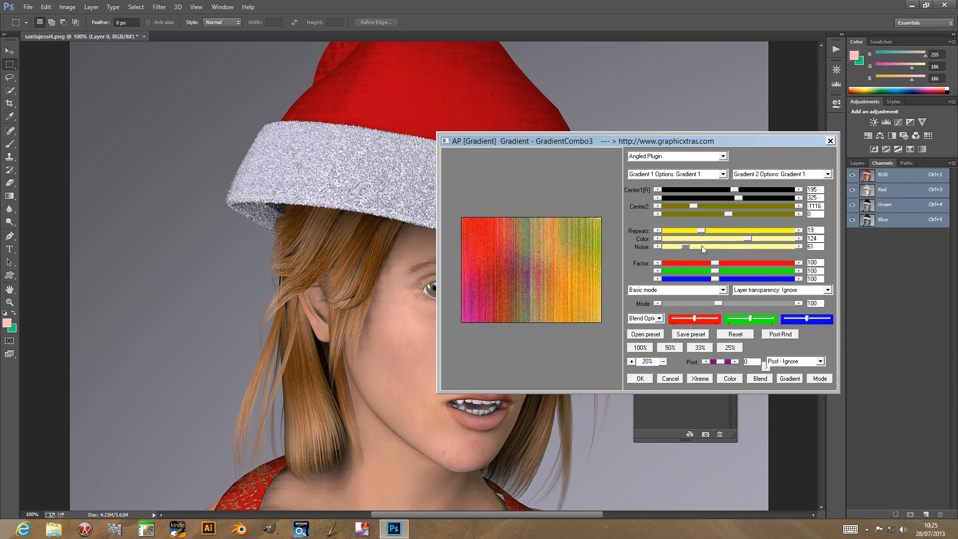
pyautogui.moveTo(690, 246); pyautogui.dragTo(701, 246)
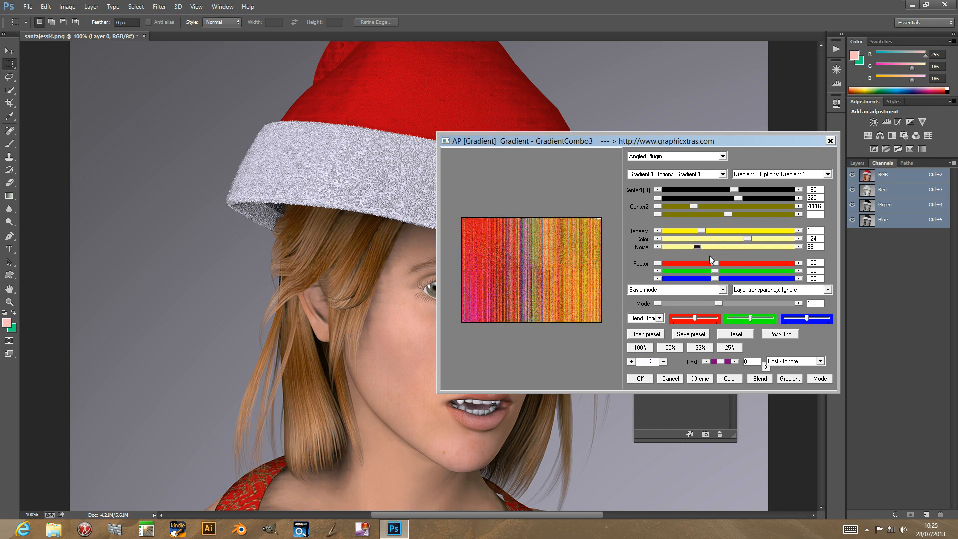
pyautogui.click(735, 335)
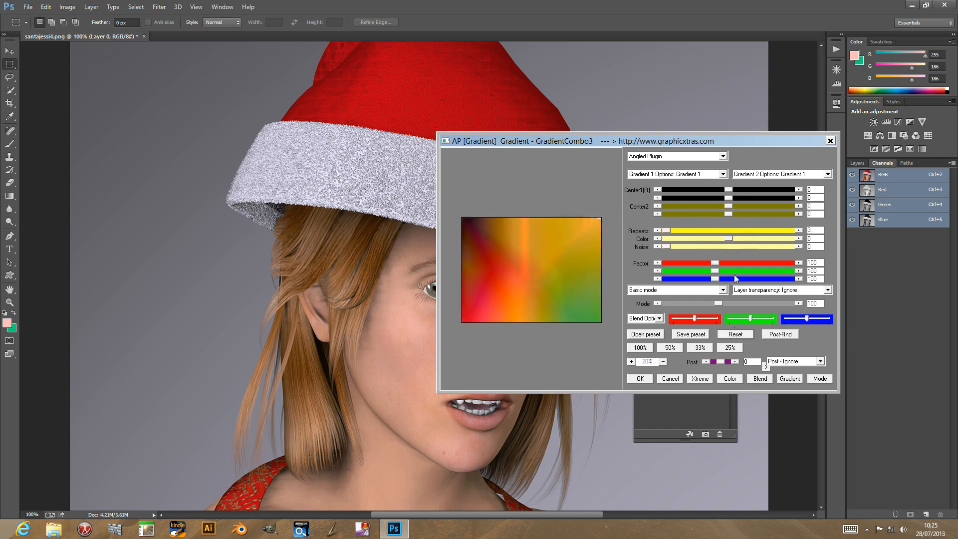
# Set the red color factor to 186 and the green color factor to 61.
pyautogui.moveTo(716, 263); pyautogui.dragTo(753, 271)
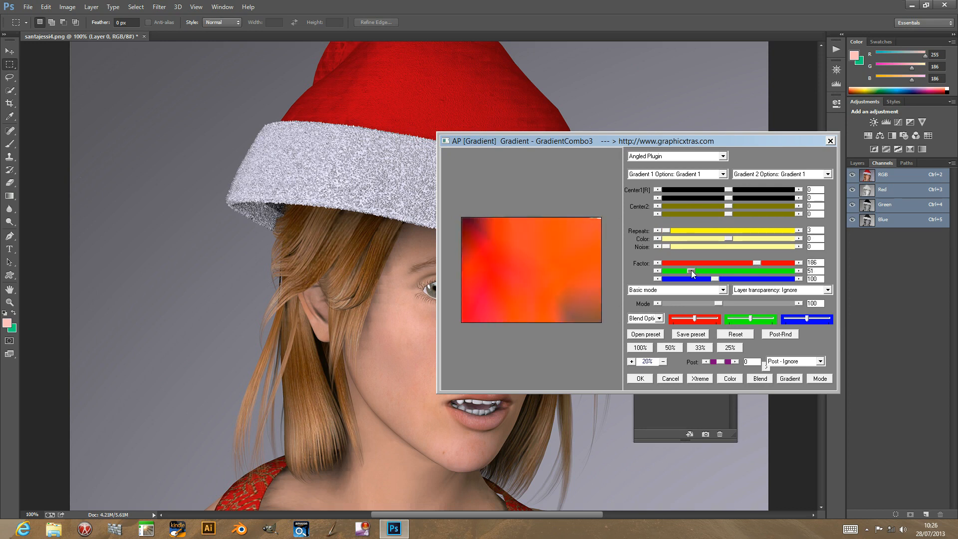
pyautogui.moveTo(692, 271); pyautogui.dragTo(697, 270)
# Randomize the gradient pair repeatedly until Gradient 19 is combined with Gradient 8.
pyautogui.click(790, 379)
pyautogui.click(796, 380)
pyautogui.click(795, 379)
pyautogui.click(796, 379)
pyautogui.click(796, 379)
pyautogui.click(795, 380)
pyautogui.click(795, 381)
pyautogui.click(796, 380)
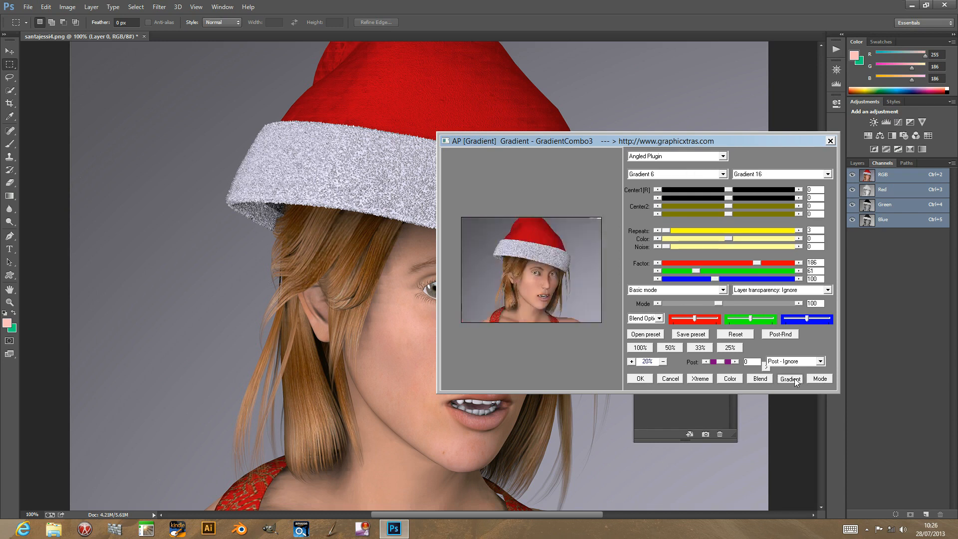
pyautogui.click(796, 380)
pyautogui.click(796, 381)
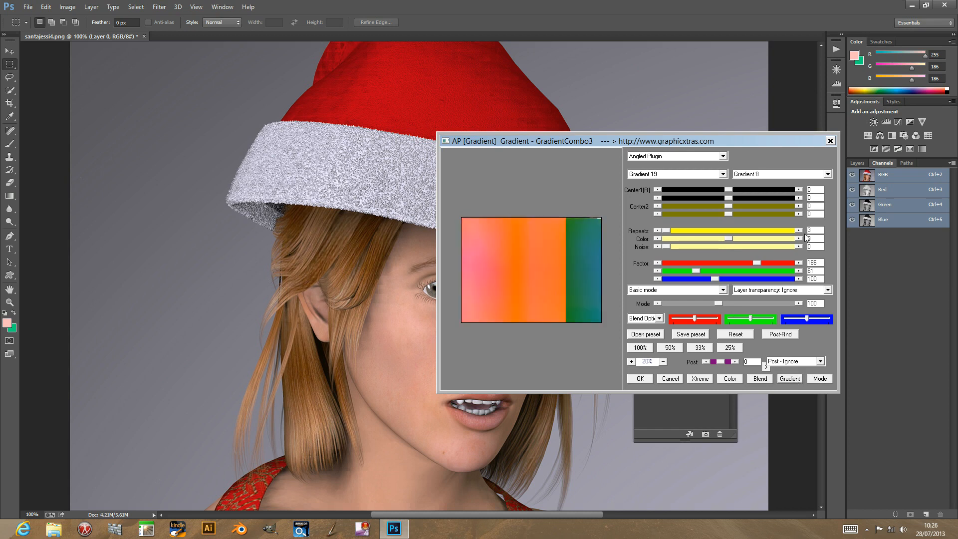
# Randomize the gradients until Gradient 22 is paired with Gradient 1, and slightly raise the red, green and blue color adjustments.
pyautogui.click(664, 174)
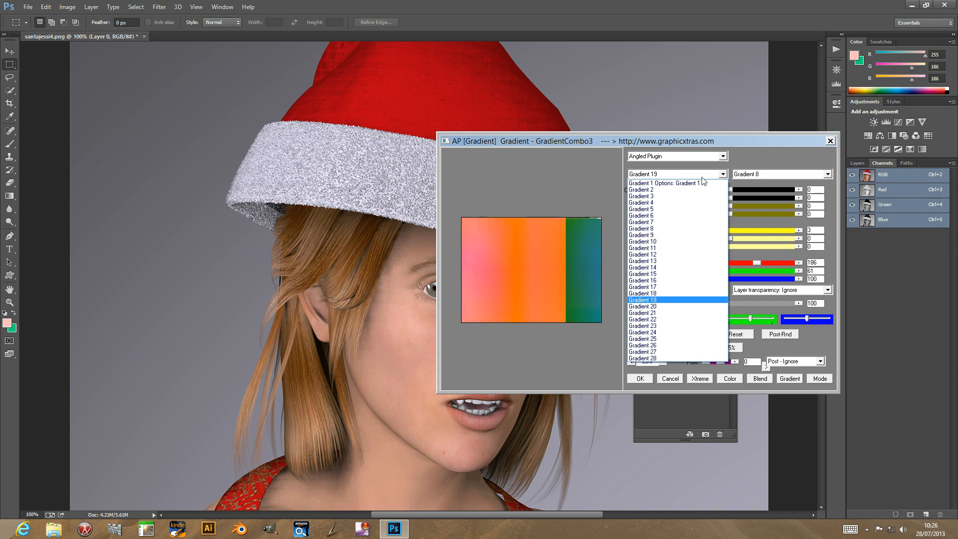
pyautogui.click(790, 382)
pyautogui.click(788, 379)
pyautogui.click(788, 379)
pyautogui.click(788, 379)
pyautogui.click(789, 379)
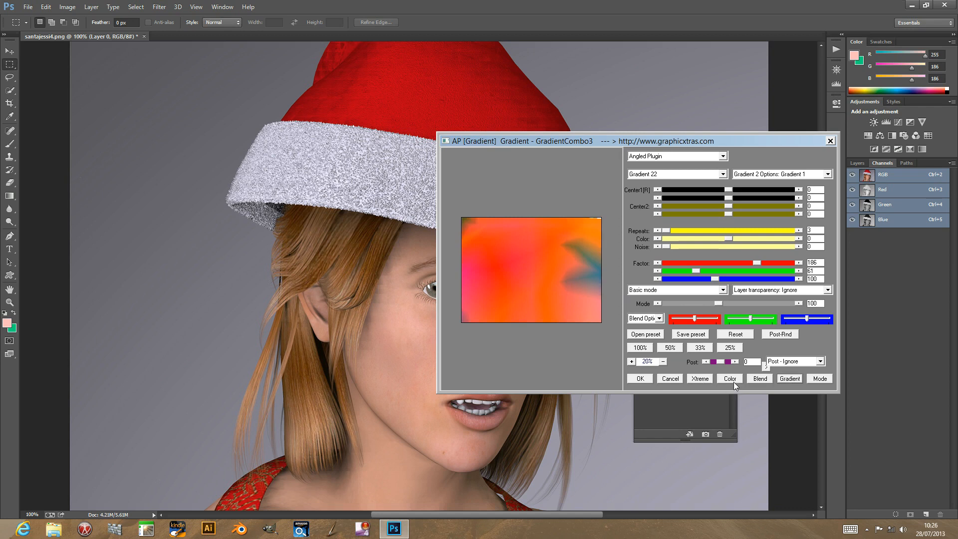
pyautogui.moveTo(694, 318); pyautogui.dragTo(812, 319)
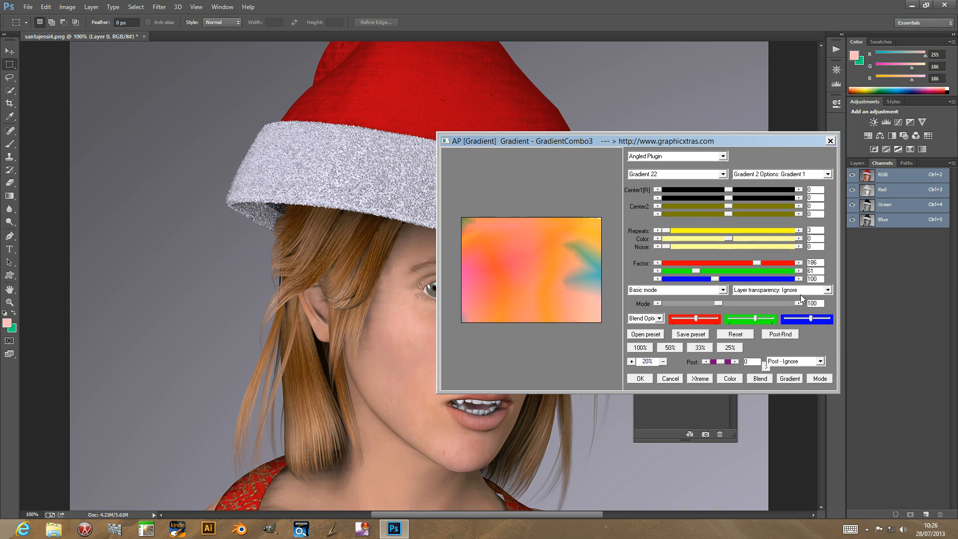
# Try several random blend options, including DGreen and Cos, and set the blend option to Out7.
pyautogui.click(759, 379)
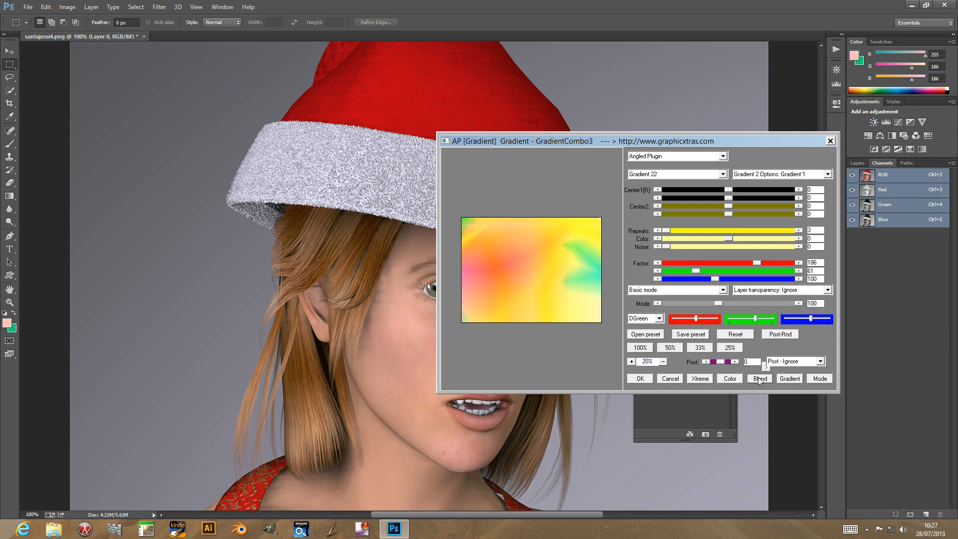
pyautogui.click(760, 379)
pyautogui.click(759, 379)
pyautogui.click(759, 379)
pyautogui.click(759, 379)
pyautogui.click(759, 379)
pyautogui.click(759, 380)
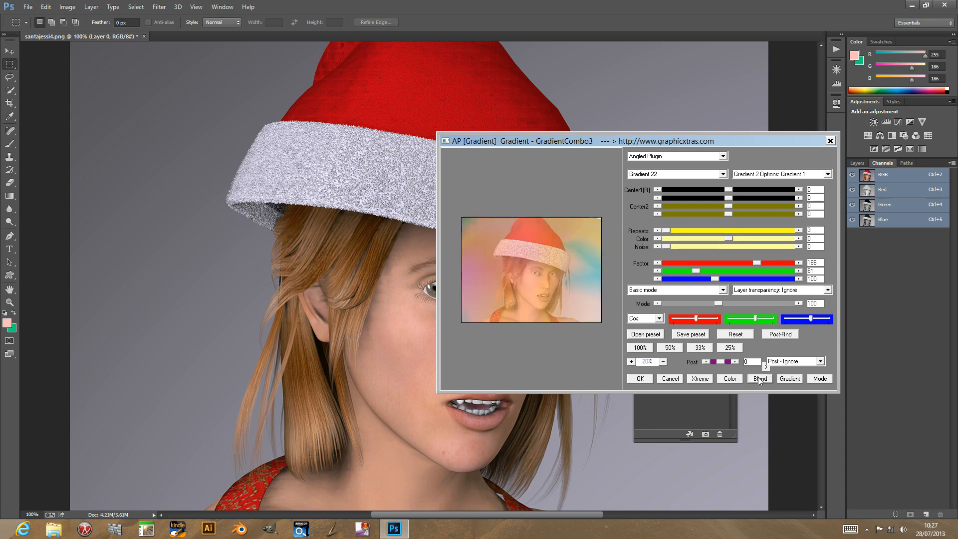
pyautogui.click(642, 319)
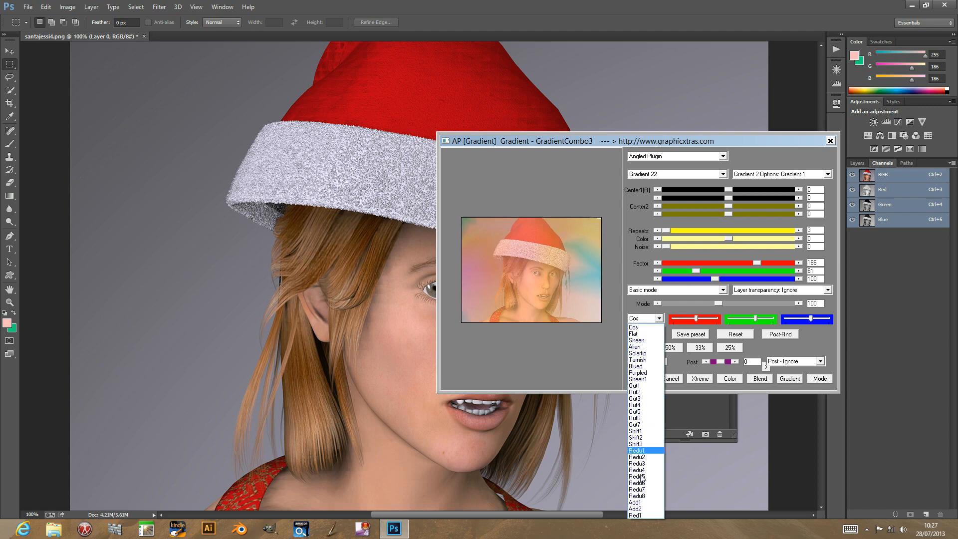
pyautogui.click(635, 412)
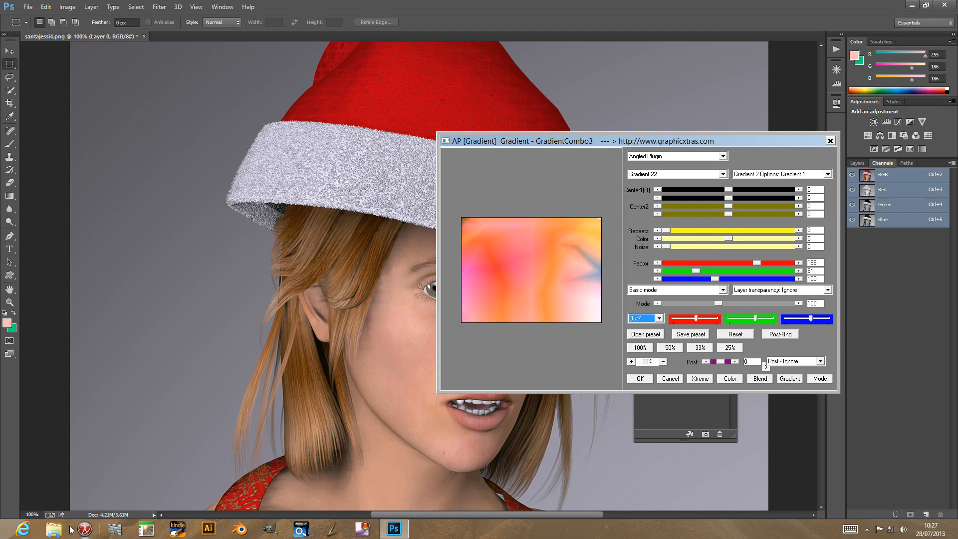
# Set the post effect to Gradient 8, randomize the post-processing a few times, and apply the gradient filter to the image.
pyautogui.click(795, 335)
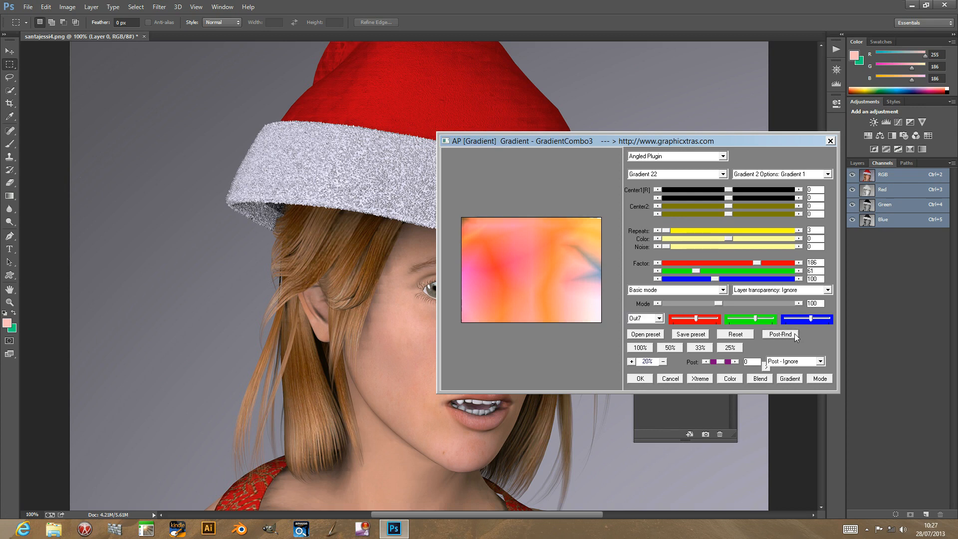
pyautogui.click(791, 361)
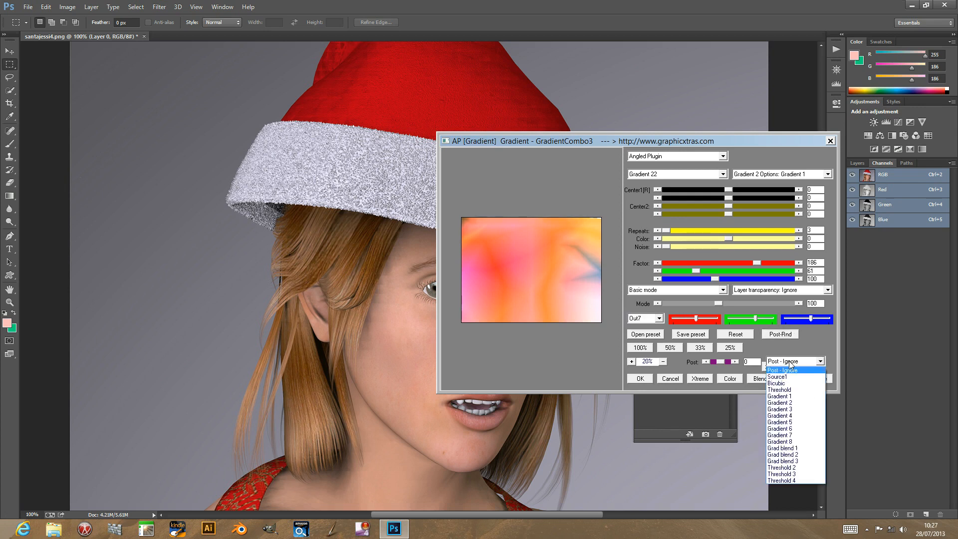
pyautogui.click(786, 441)
pyautogui.click(777, 335)
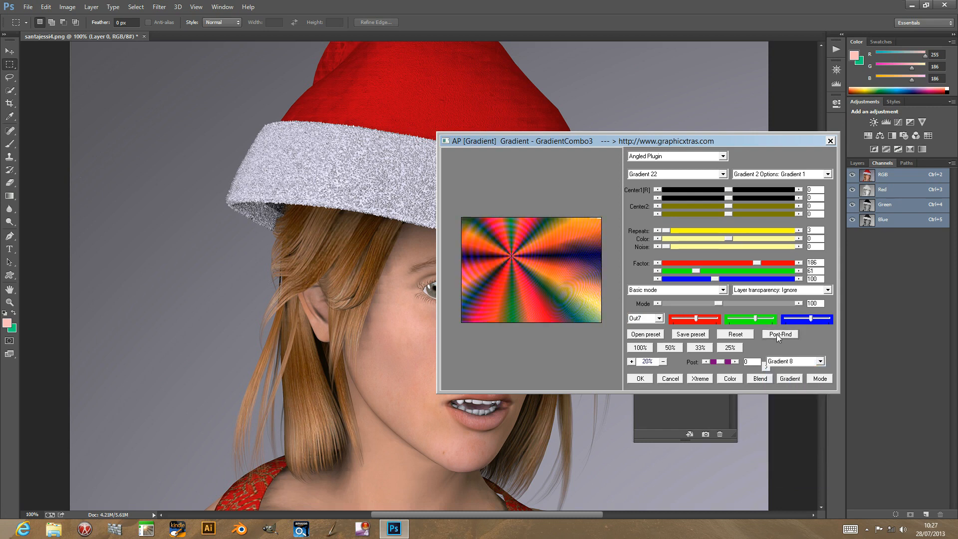
pyautogui.click(779, 334)
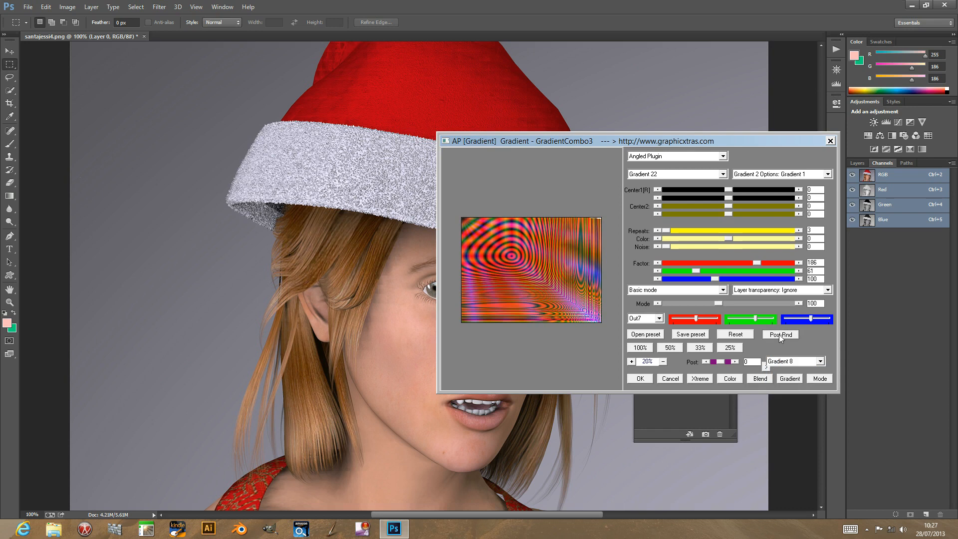
pyautogui.click(640, 379)
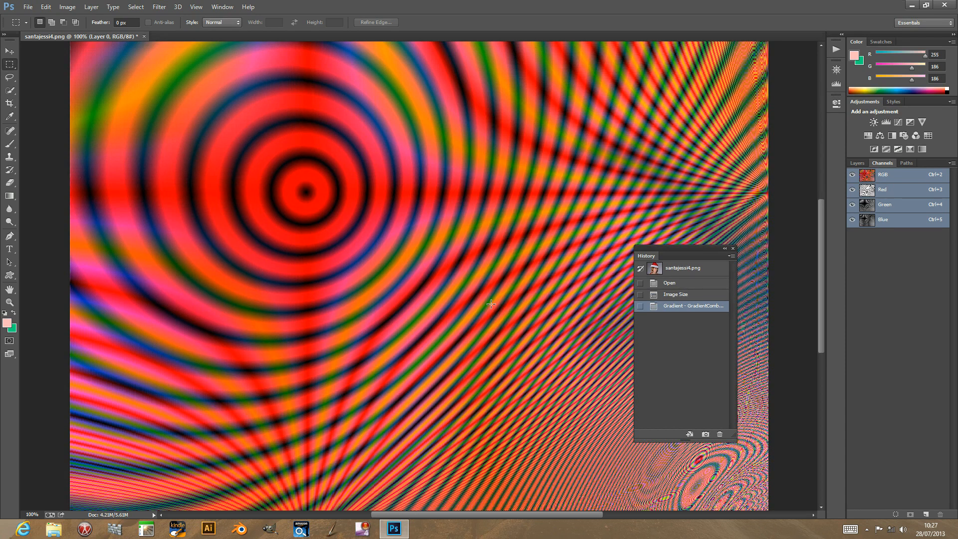
# Duplicate Layer 0 as Layer 0 copy within the santajessi4.png document.
pyautogui.click(160, 7)
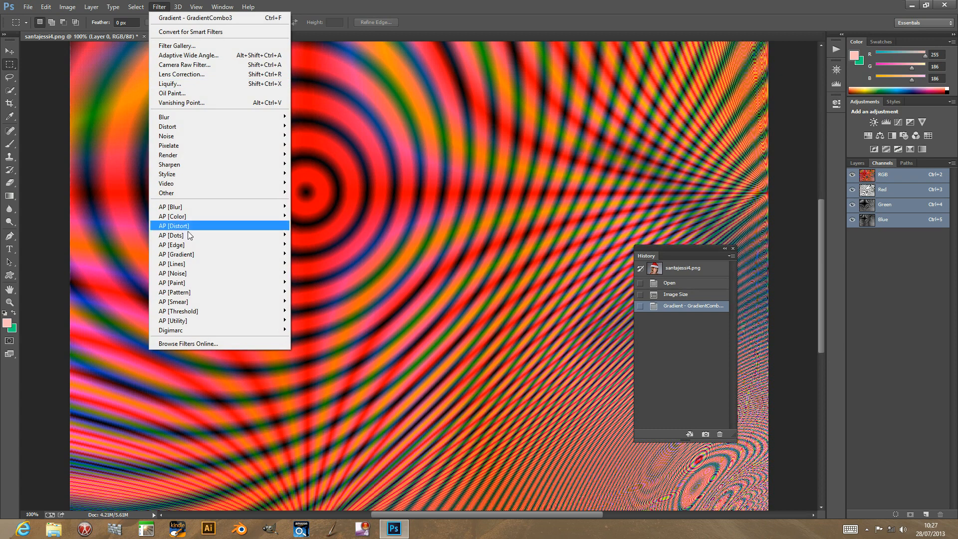
pyautogui.moveTo(207, 207)
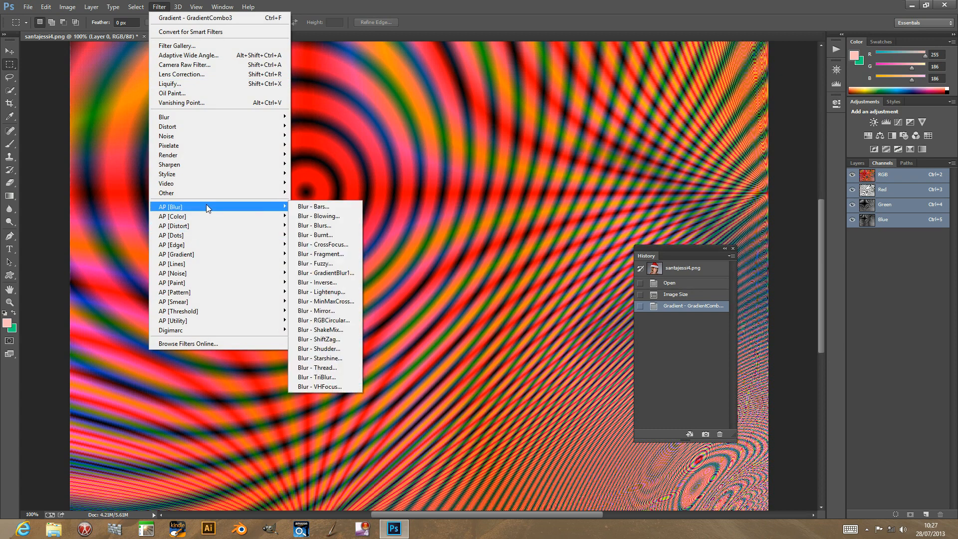
pyautogui.moveTo(91, 7)
pyautogui.click(111, 37)
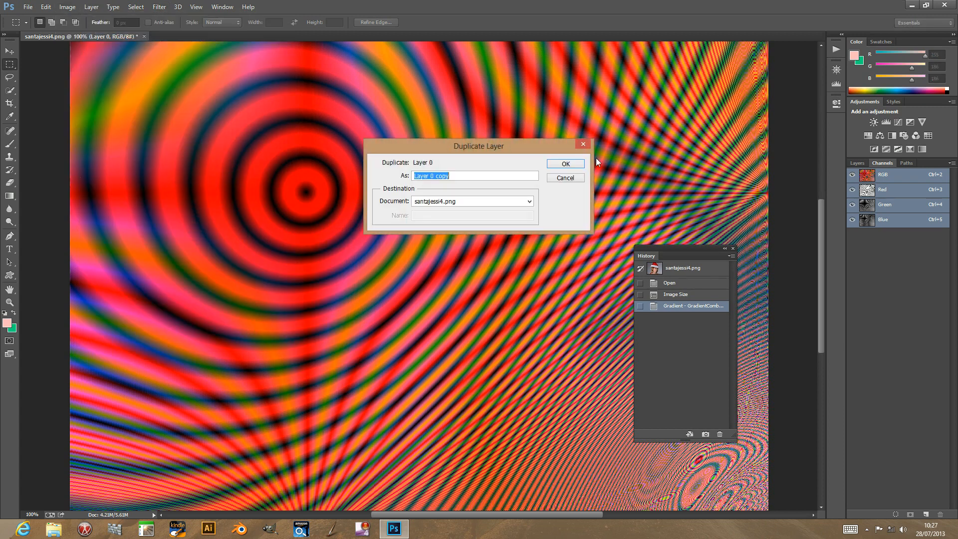
pyautogui.click(561, 159)
# Squeeze the duplicated layer horizontally from its left edge to a bit over half width, shift it slightly right, and commit the transform.
pyautogui.click(10, 51)
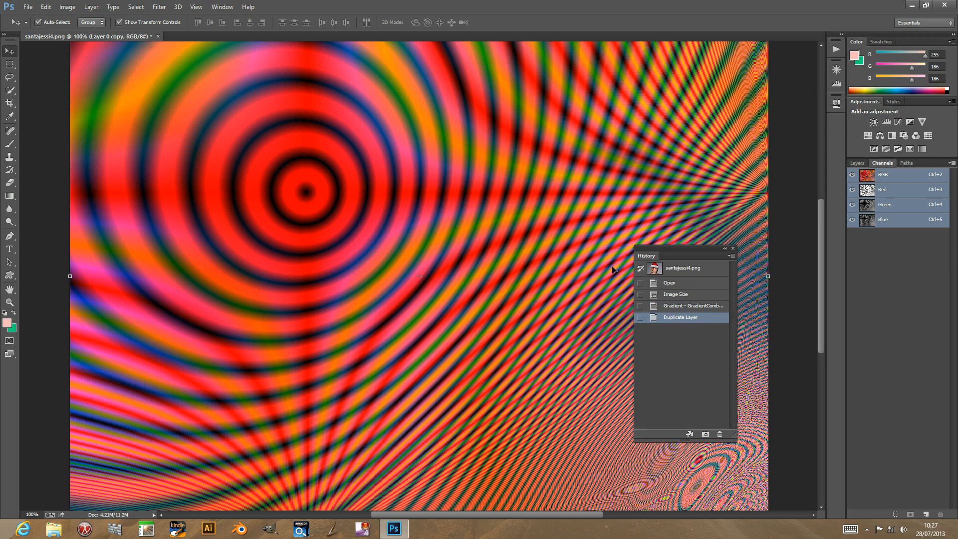
pyautogui.moveTo(70, 276); pyautogui.dragTo(364, 276)
pyautogui.moveTo(459, 226); pyautogui.dragTo(474, 229)
pyautogui.press('Return')
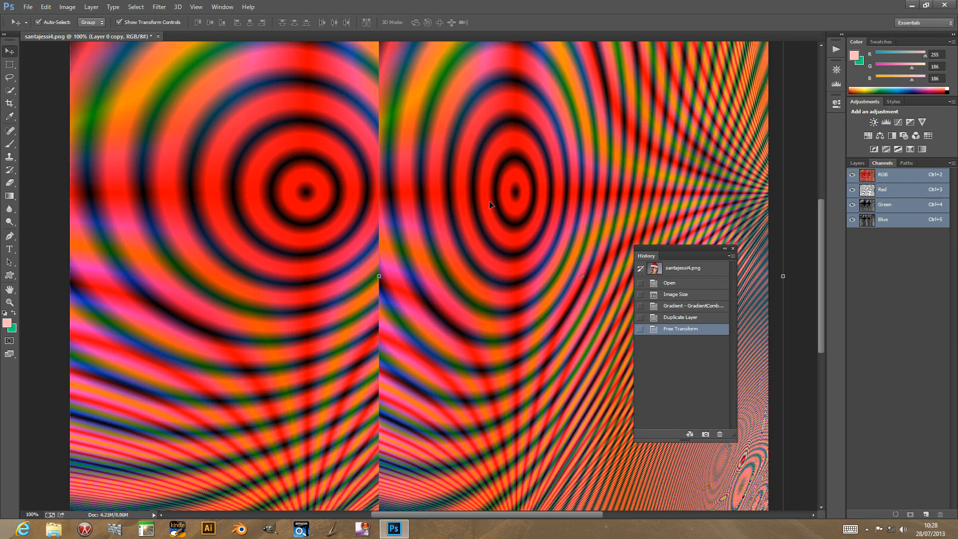
# Set the blending mode of Layer 0 copy to Difference.
pyautogui.click(858, 163)
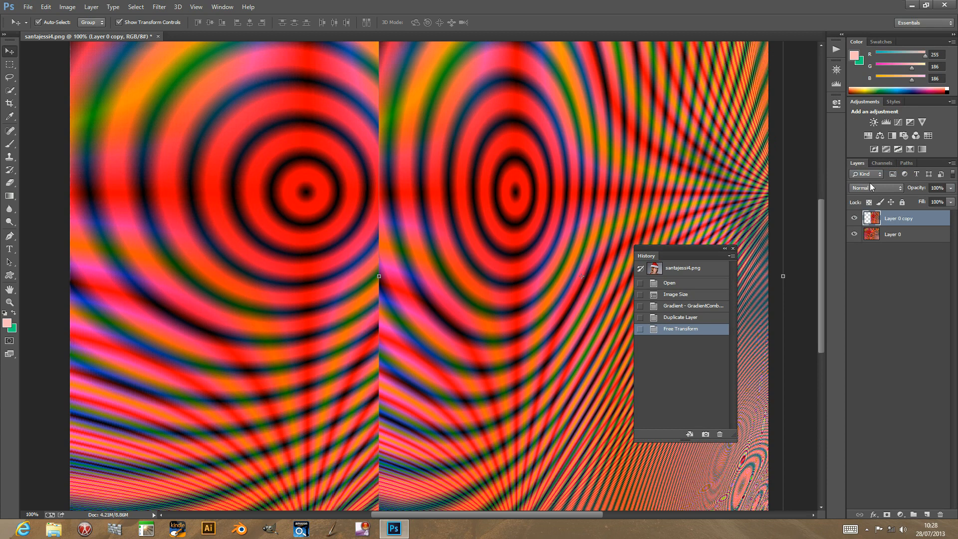
pyautogui.click(873, 188)
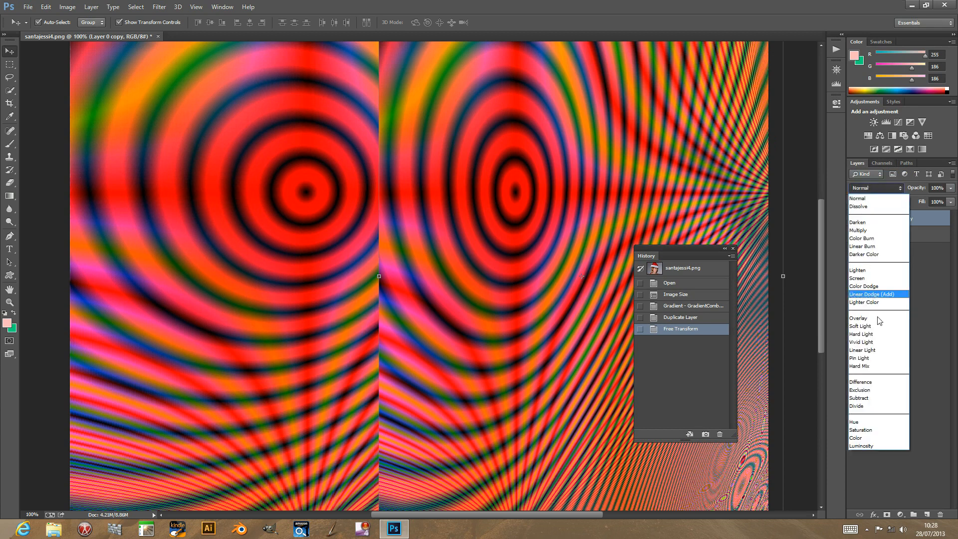
pyautogui.click(862, 382)
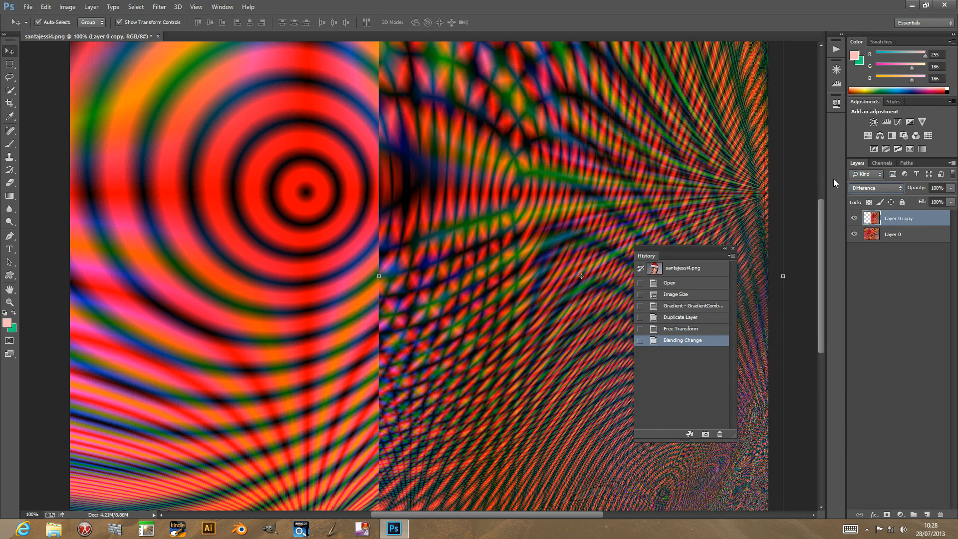